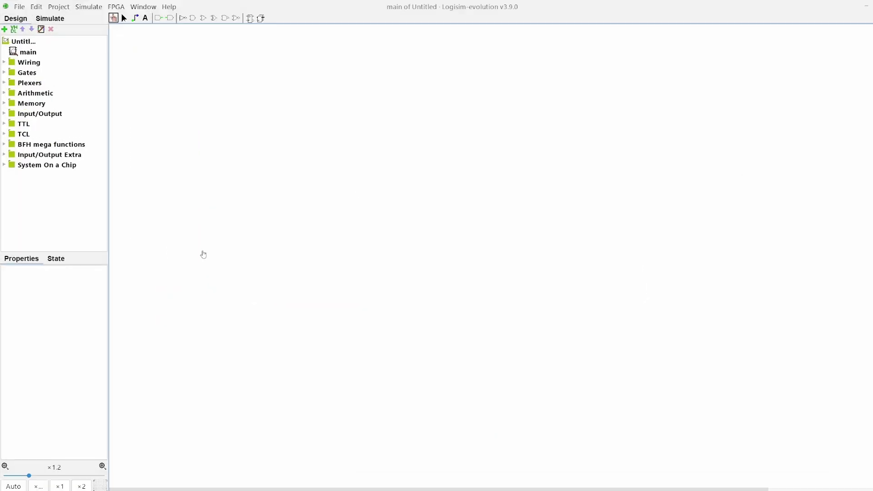
Place a 7-Segment Display from the Input/Output library on the canvas
left_click(246, 167)
left_click(48, 183)
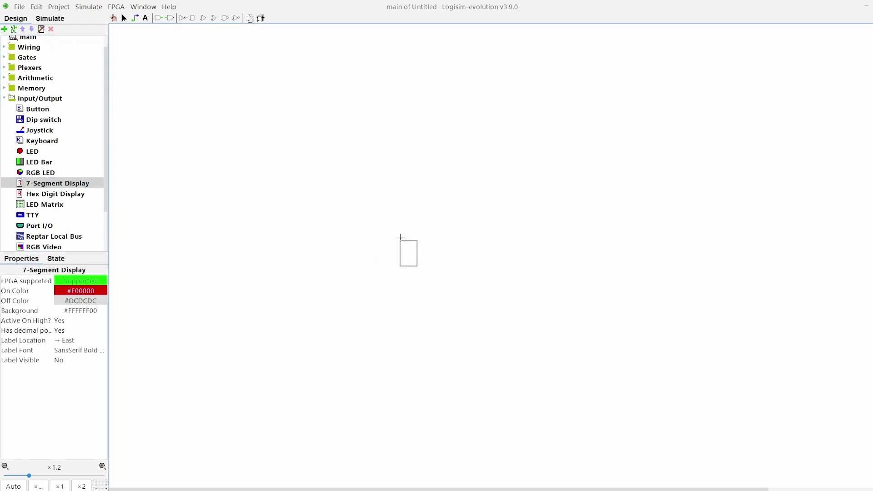
left_click(398, 236)
Open Window > Combinational Analysis and add the input variable i1
left_click(143, 6)
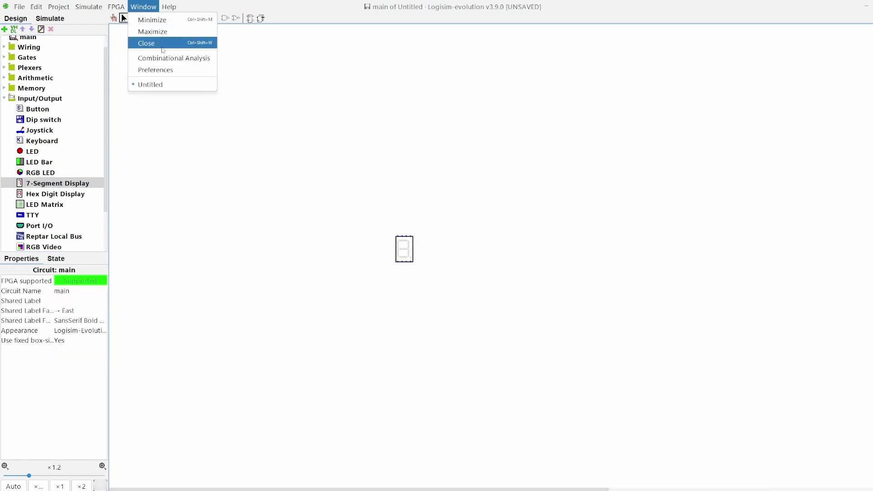
left_click(155, 56)
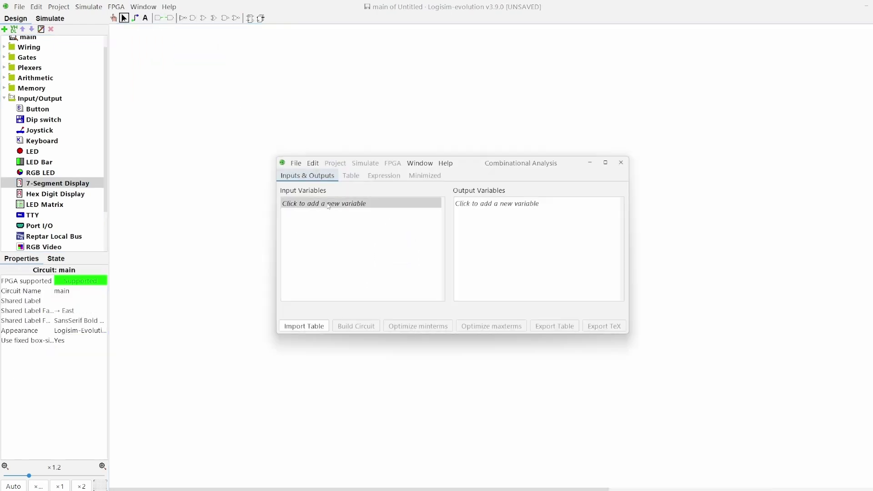
left_click(328, 204)
type("i1")
key("Return")
key("Return")
key("Return")
key("Return")
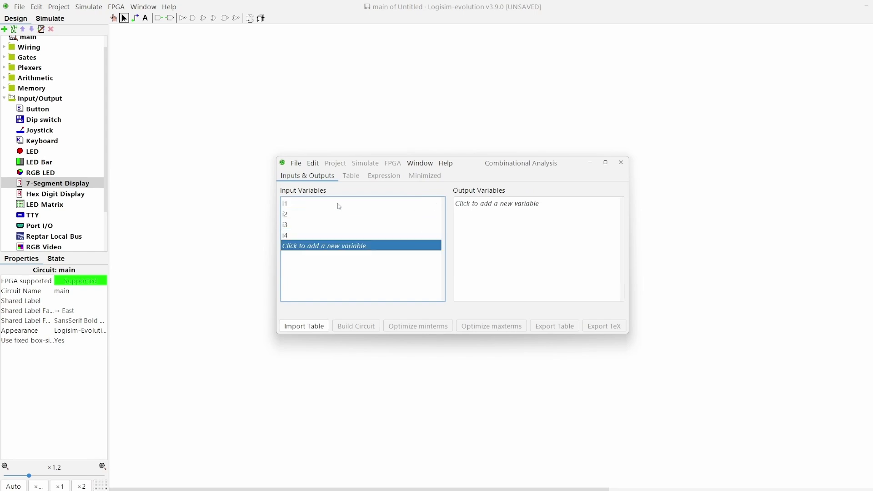
Add output variables A, B, C, D, E, F and G
left_click(470, 203)
type("A")
key("Return")
type("B")
key("Return")
type("C")
key("Return")
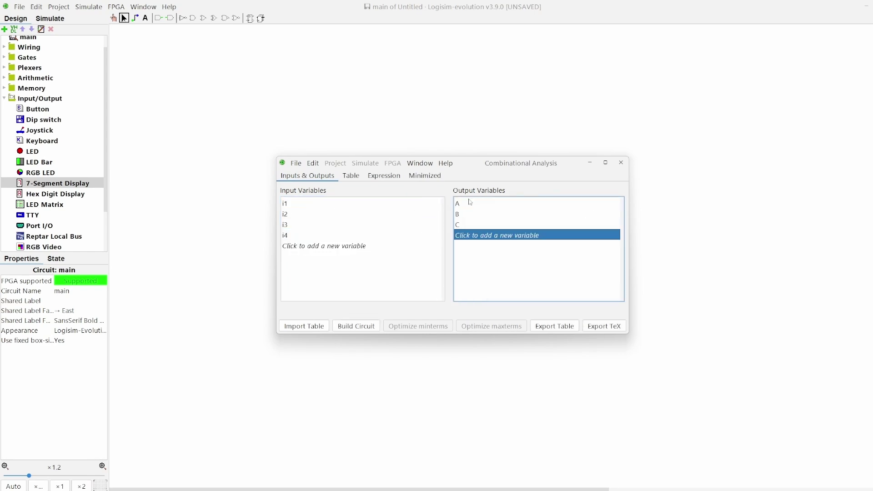
type("D")
key("Return")
type("E")
key("Return")
type("F")
key("Return")
type("G")
key("Return")
left_click(350, 175)
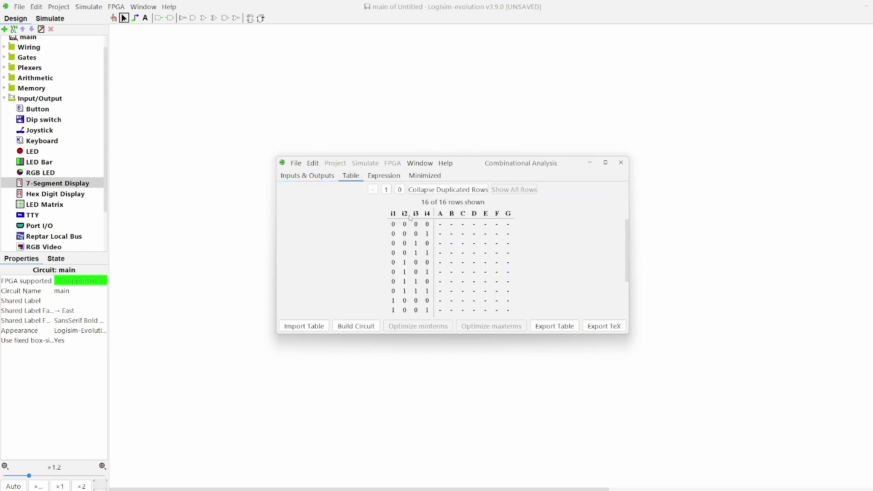
left_click(441, 224)
type("1011011111")
left_click(452, 225)
type("11111")
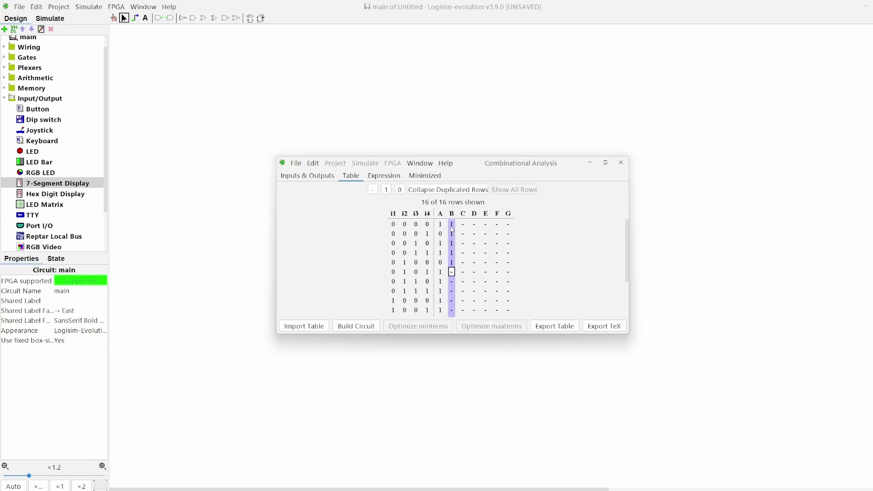
type("00111")
left_click(463, 224)
type("1101111111")
left_click(474, 224)
type("101")
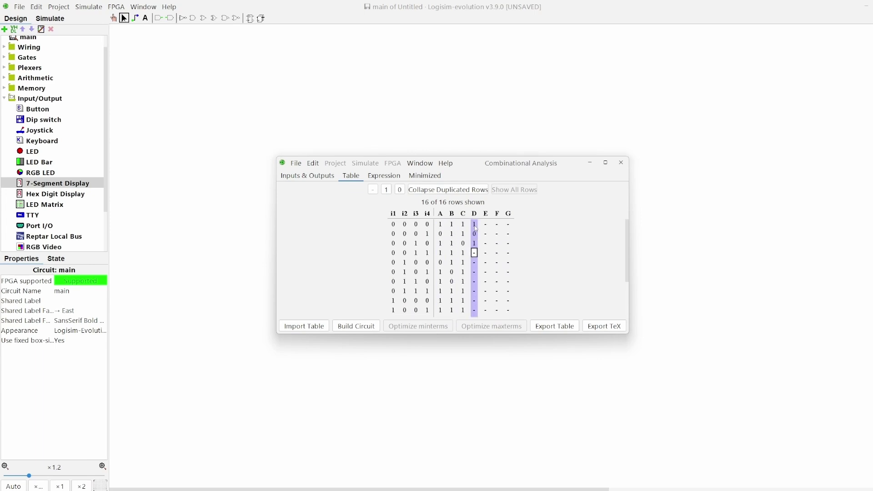
type("1011011")
left_click(485, 225)
type("1010001010")
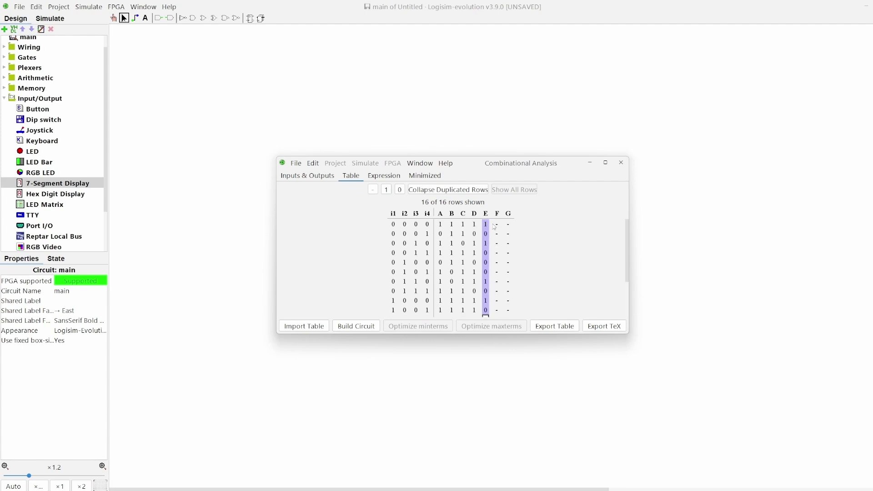
left_click(497, 224)
type("1000111011")
left_click(509, 225)
type("00111")
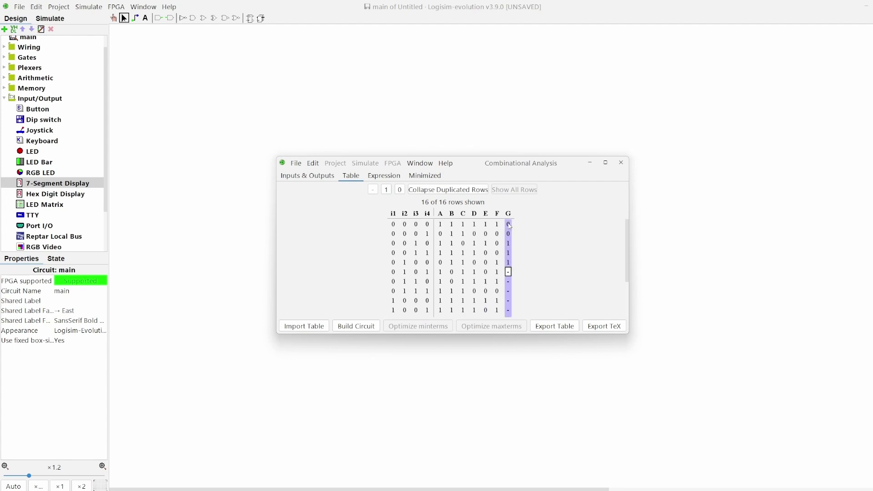
type("11011")
Start Build Circuit and try the name '7segmentDisplay', which is rejected
left_click(356, 326)
type("7segmentDisplay")
key("Return")
key("Return")
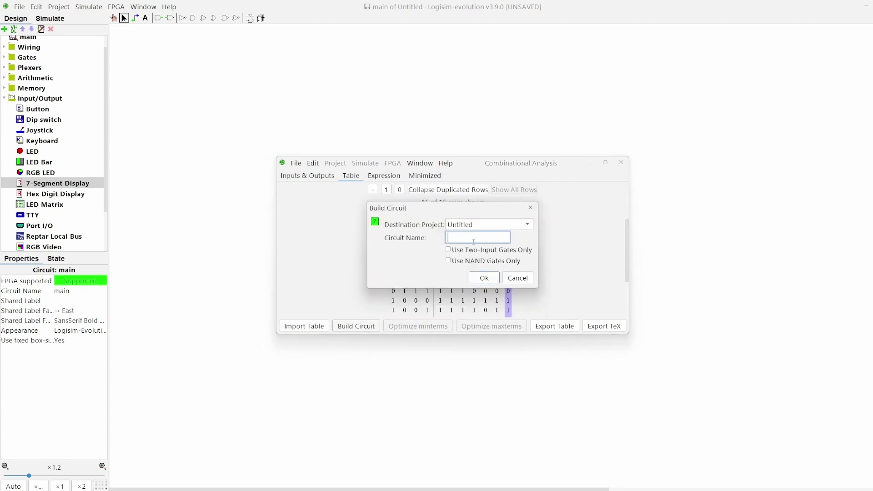
Build the circuit as 'segmentdisplay' and close the Combinational Analysis window
type("segmentdisplay")
key("Return")
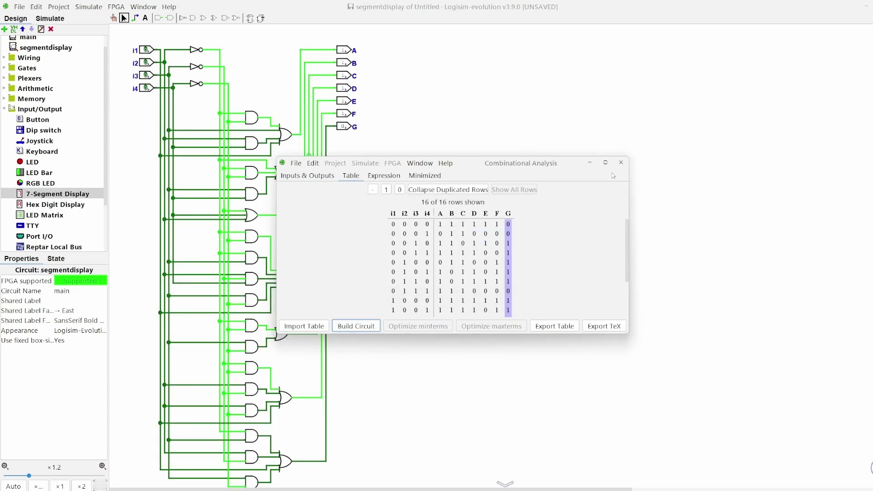
left_click(621, 162)
Place a 7-segment display, delete the lower output pins, and wire G, F, E to it
scroll(455, 178, "down", 1)
left_click(407, 135)
scroll(416, 169, "up", 3)
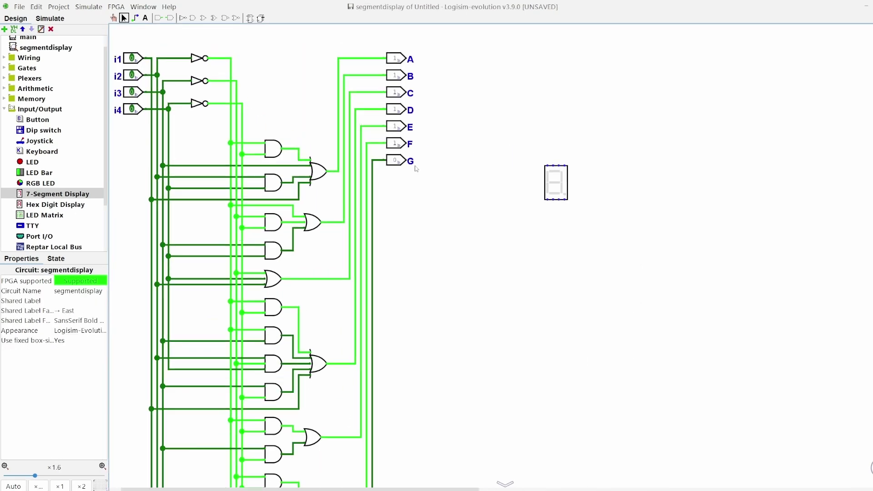
left_click_drag(416, 169, 384, 121)
key("Delete")
left_click_drag(386, 160, 548, 166)
left_click_drag(386, 143, 553, 165)
mouse_move(386, 126)
left_mouse_down()
mouse_move(525, 205)
mouse_move(548, 199)
left_mouse_up()
Replace output pin D and the remaining pins with wires to the display segments
left_click(394, 109)
key("Delete")
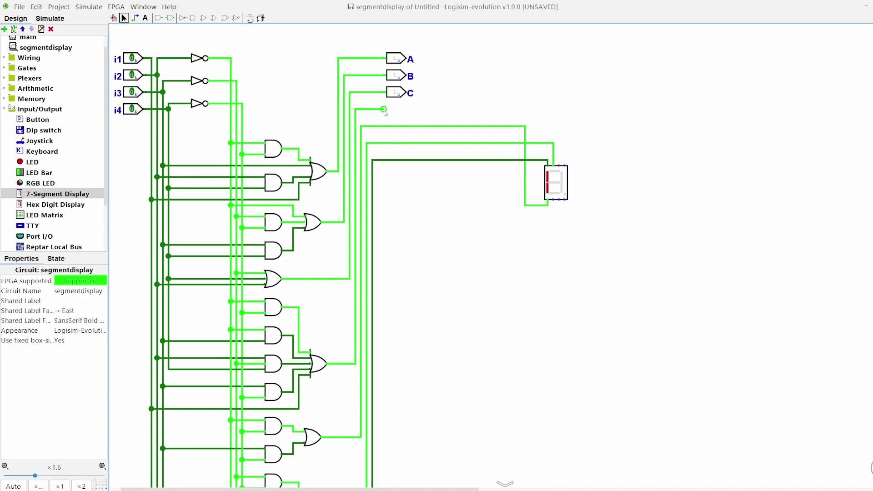
left_click_drag(383, 109, 553, 199)
left_click(395, 93)
key("Delete")
left_click_drag(383, 92, 560, 200)
left_click(395, 75)
key("Delete")
left_click_drag(384, 75, 564, 166)
left_click_drag(383, 59, 559, 165)
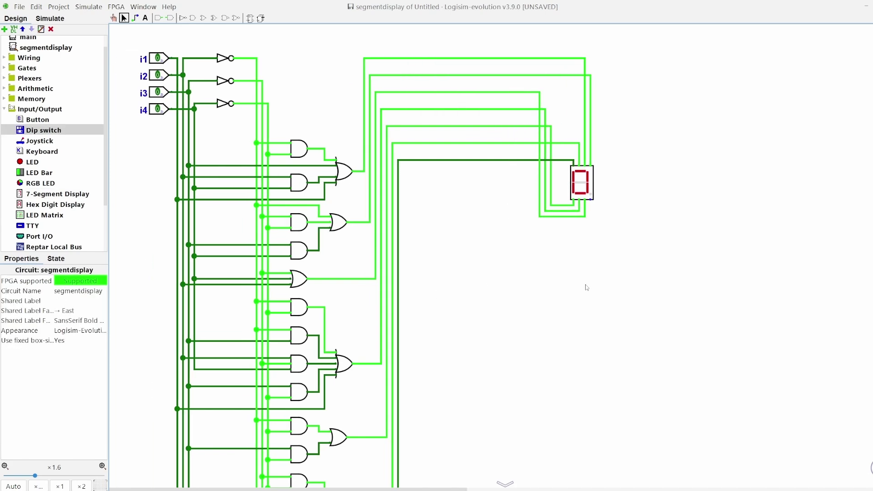
Replace the four input pins with a 4-switch DIP switch wired to the inputs
left_click(44, 130)
key("Right")
key("4")
left_click(132, 140)
left_click_drag(137, 117, 173, 44)
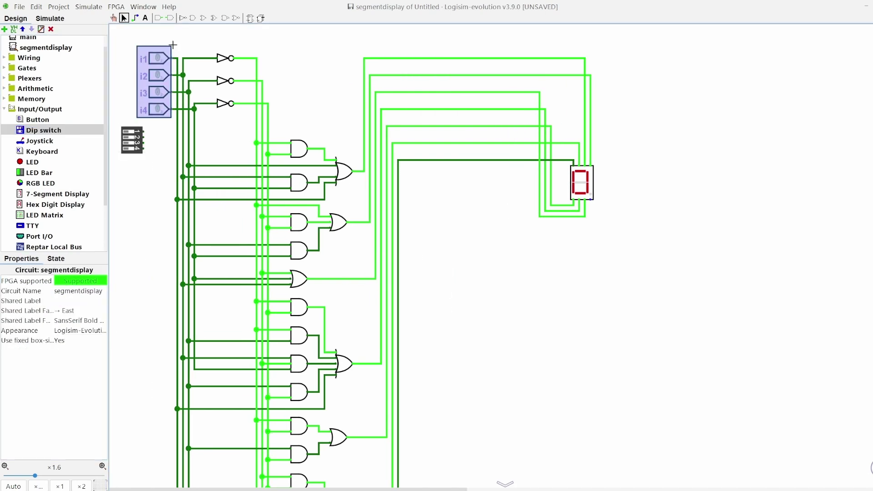
key("Delete")
left_click_drag(132, 140, 144, 95)
key("ctrl+1")
left_click(142, 100)
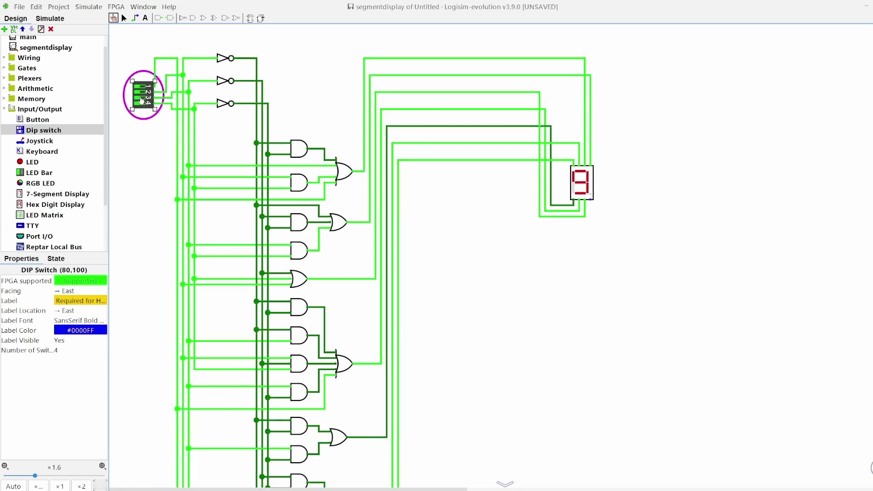
left_click(141, 101)
left_click(141, 100)
left_click(141, 100)
left_click(141, 100)
left_click(140, 102)
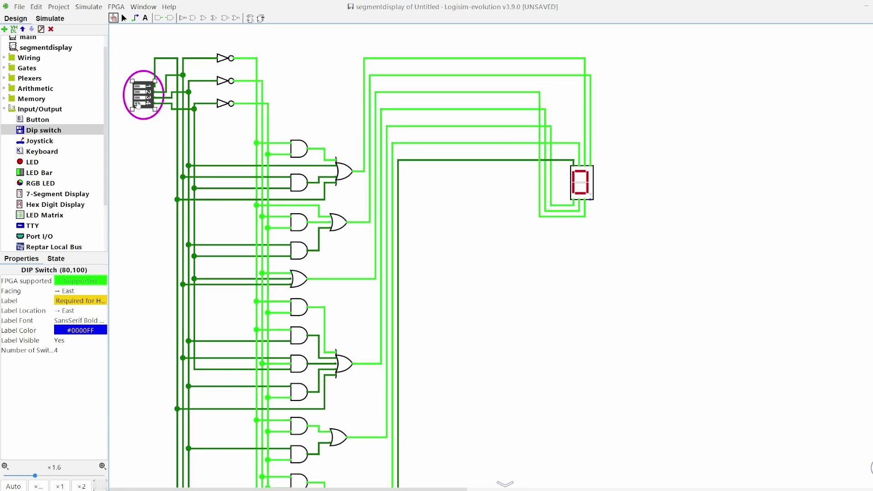
left_click(140, 105)
left_click(139, 107)
left_click(140, 106)
left_click(140, 104)
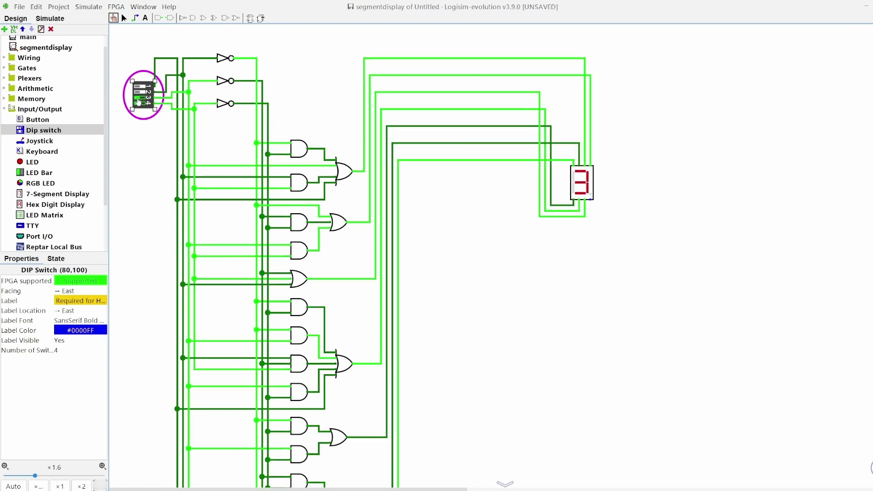
left_click(140, 102)
left_click(141, 103)
left_click(140, 102)
left_click(140, 102)
left_click(140, 101)
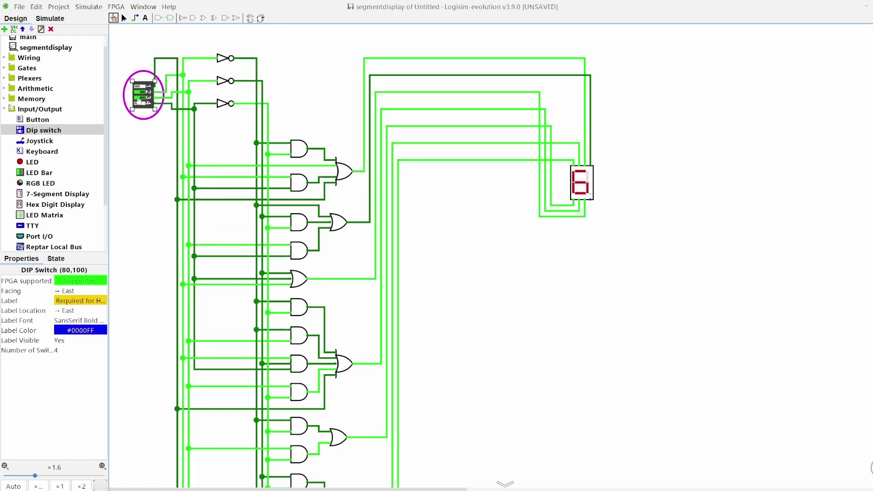
left_click(138, 92)
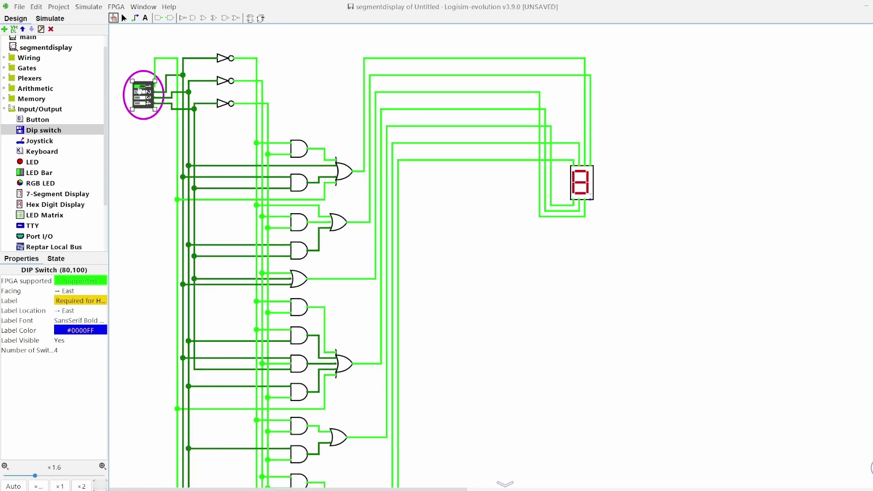
left_click(139, 98)
left_click(139, 86)
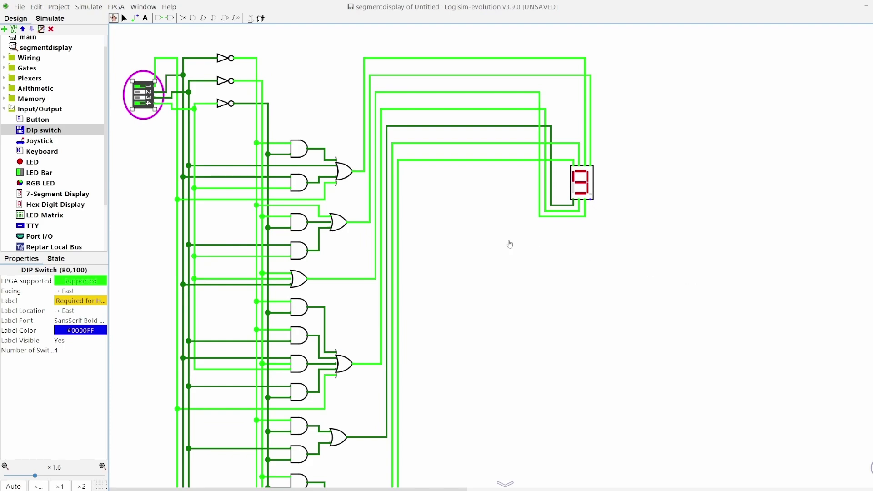
left_click(139, 97)
Flip the DIP switch back so the display shows 9
left_click(140, 96)
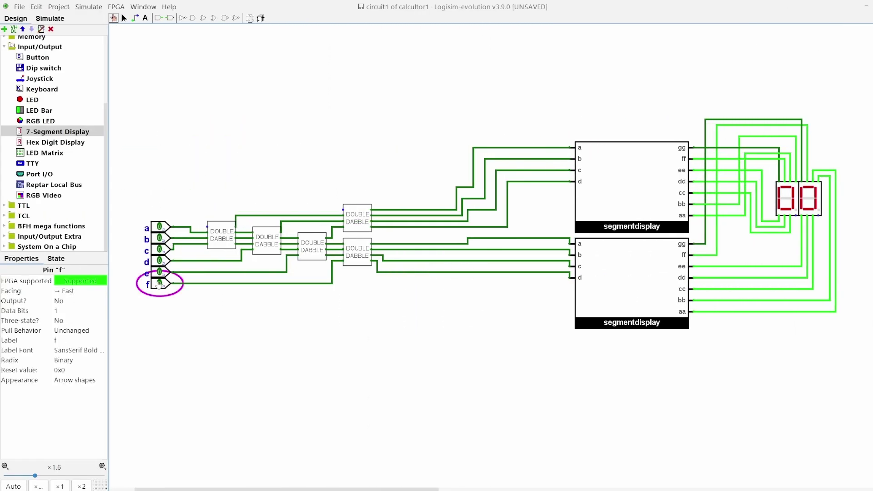
Set inputs f and c to 1 to show 09, then reset both
left_click(159, 284)
left_click(159, 249)
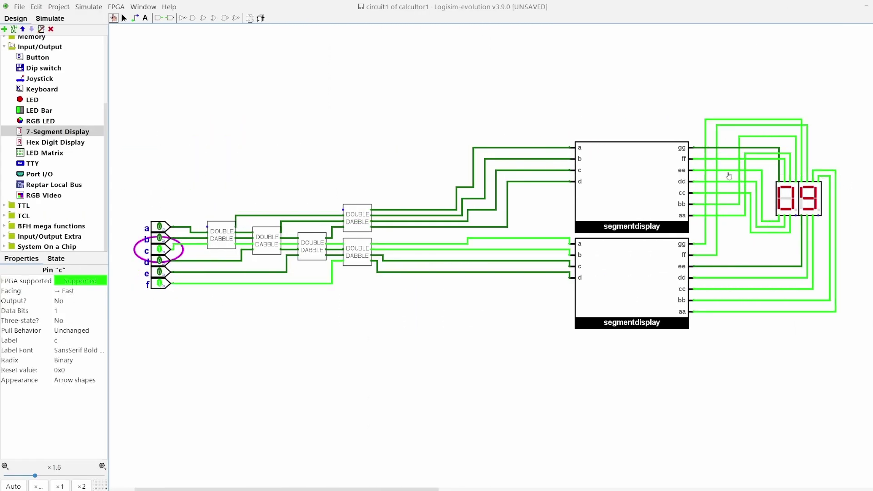
left_click(159, 250)
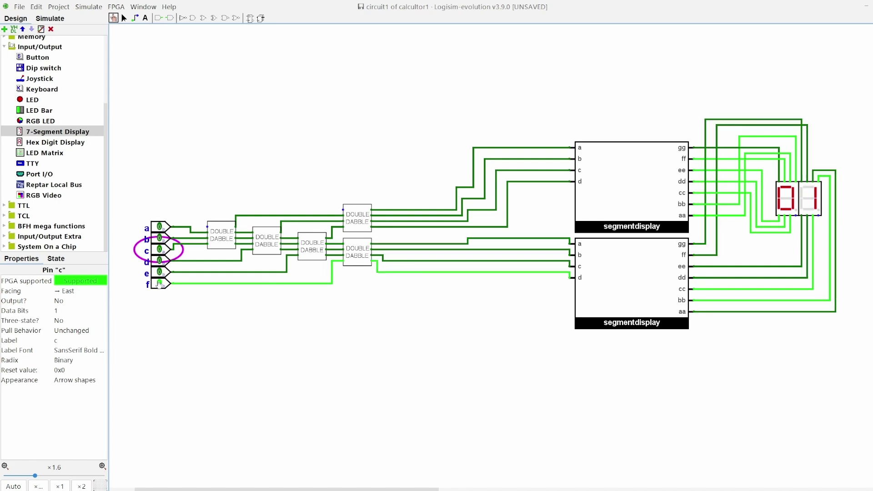
left_click(159, 283)
Turn on b, d, f and e, then toggle c, stepping 19, 20, 21, 23, 31
left_click(162, 241)
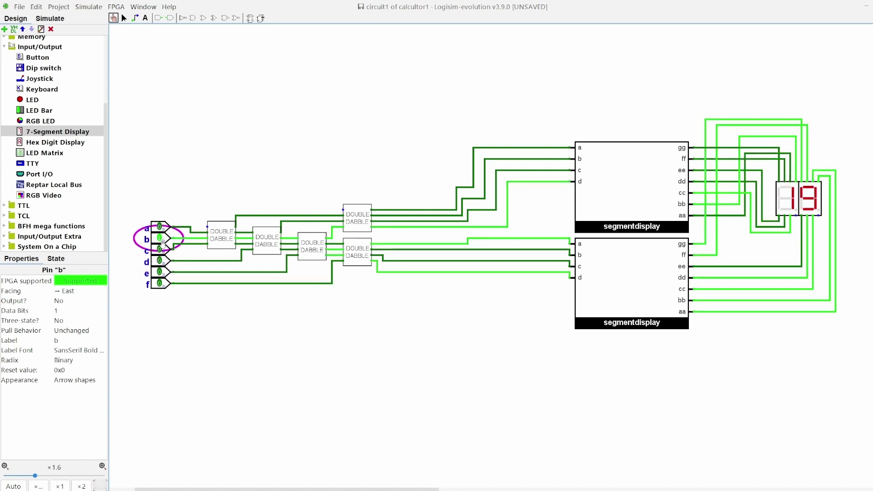
left_click(160, 261)
left_click(159, 284)
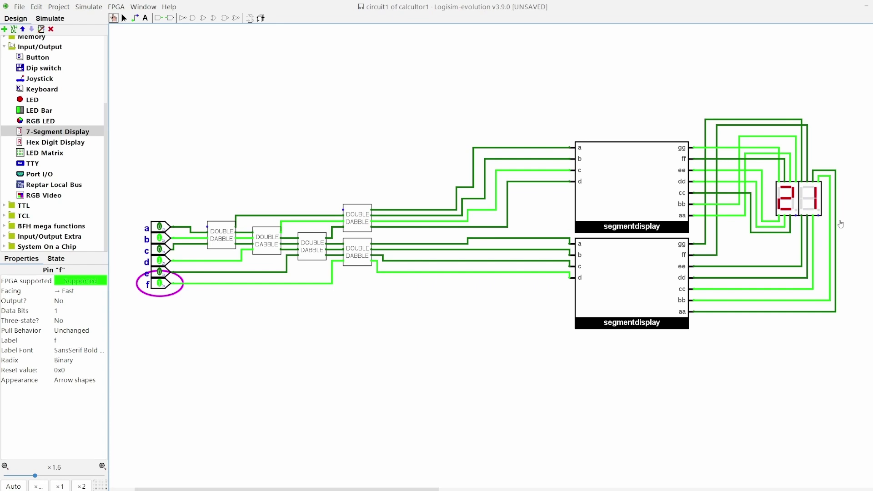
left_click(159, 272)
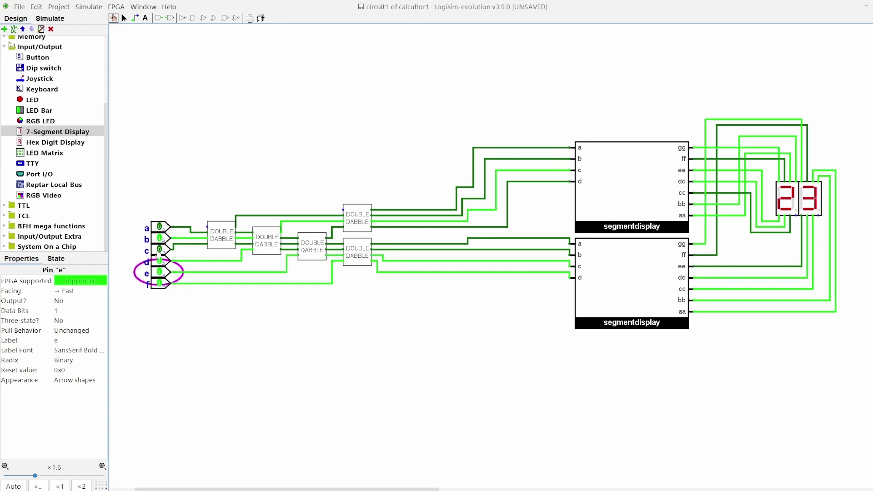
left_click(159, 249)
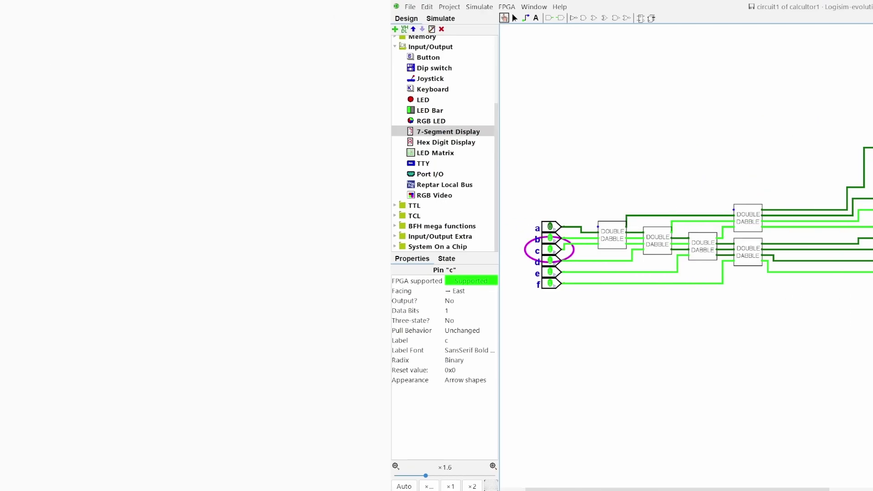